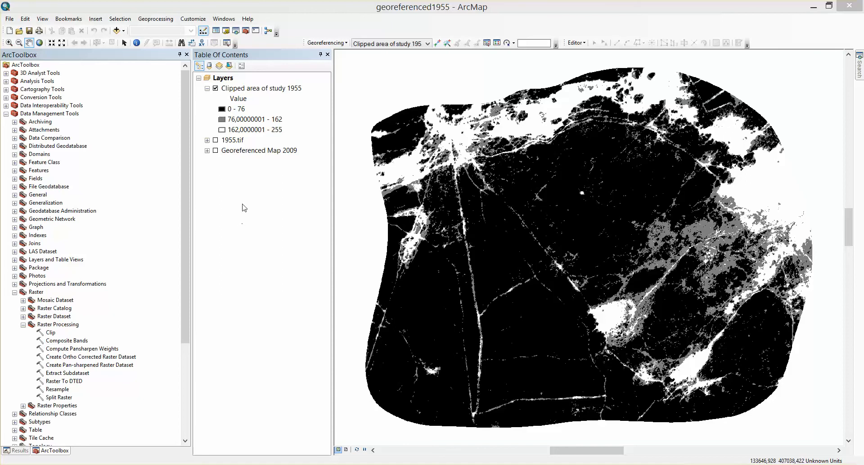
Create a polygon shapefile named Sandy_area in the Google Drive GIS Data folder, keeping the coordinate system unknown.
click(226, 31)
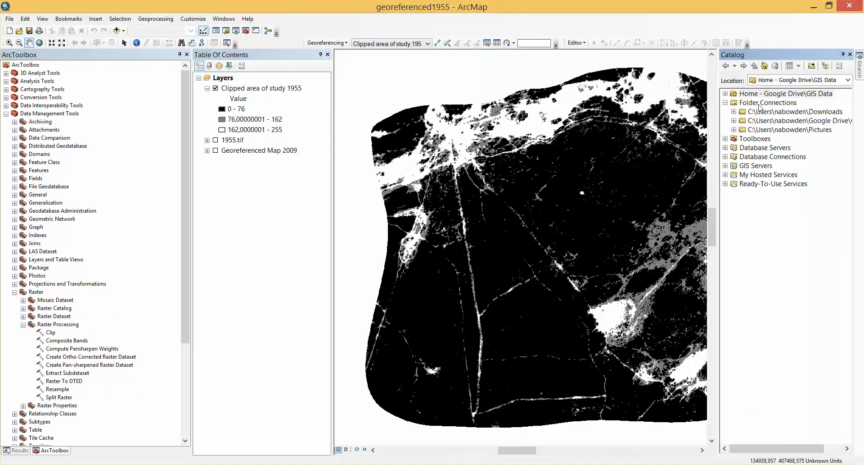
right_click(766, 122)
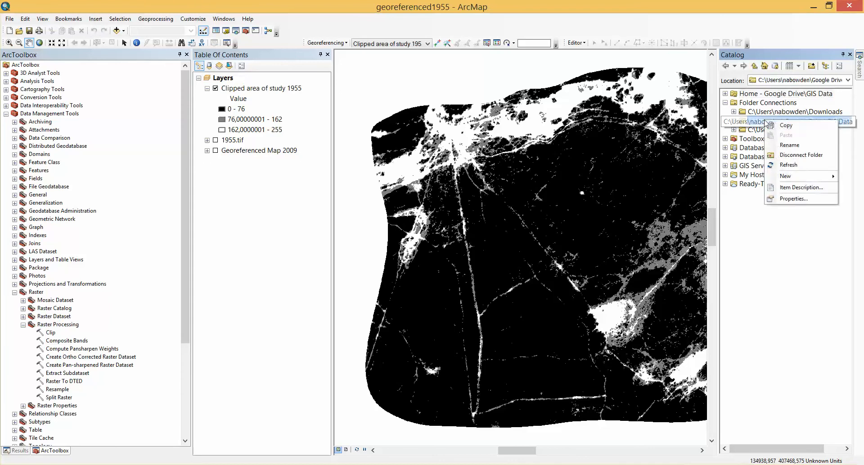
mouse_move(786, 177)
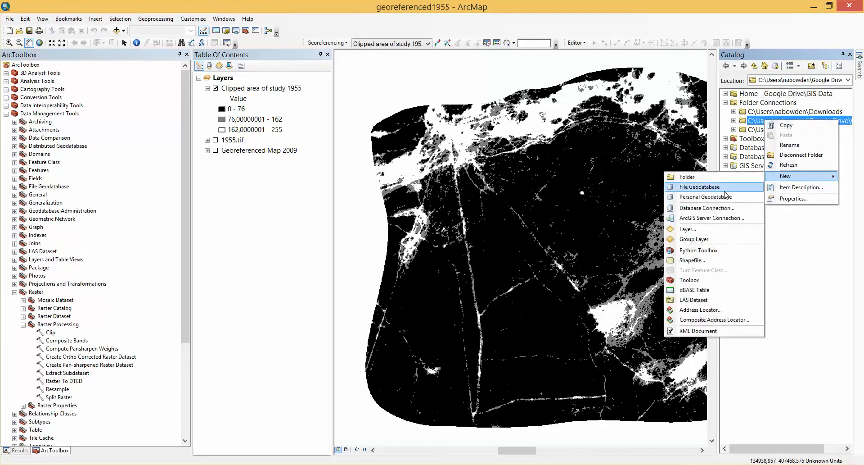
click(700, 261)
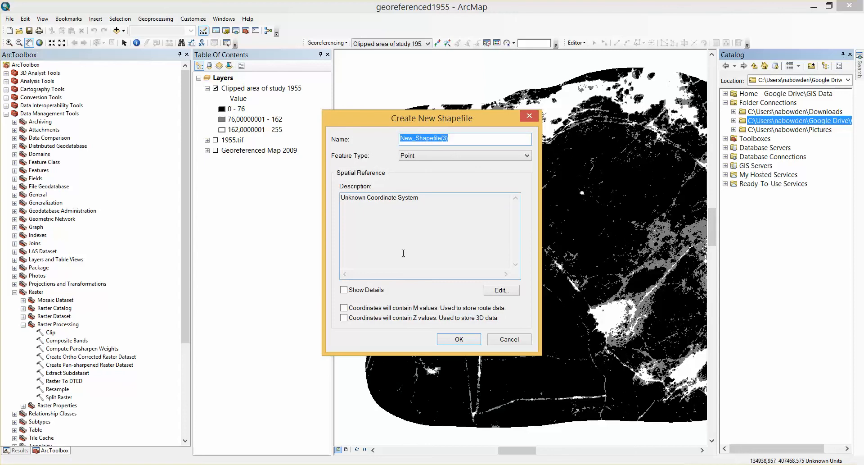
text(Sandy)
text(area)
click(434, 155)
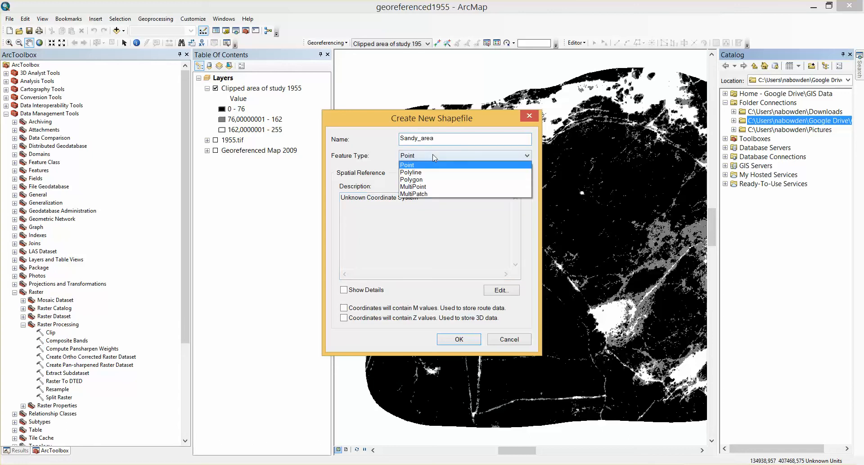
click(431, 180)
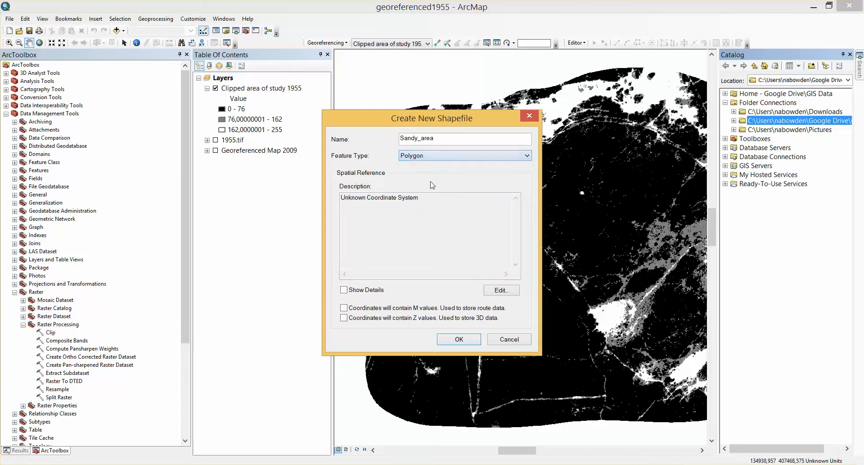
click(463, 341)
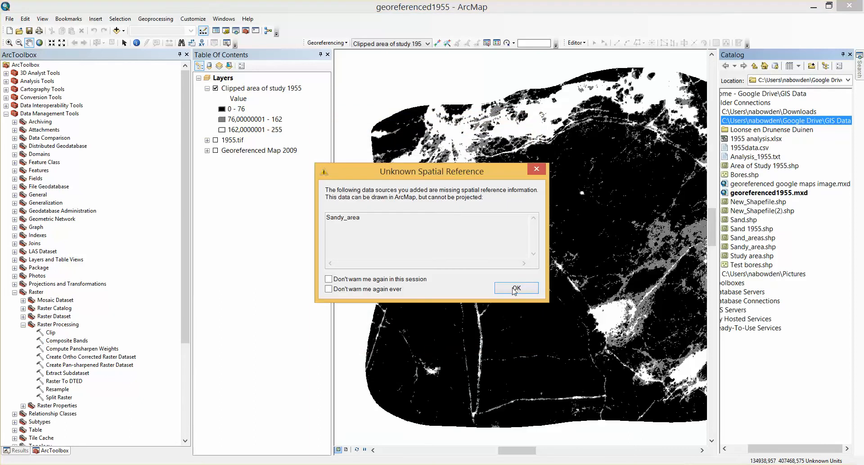
click(516, 288)
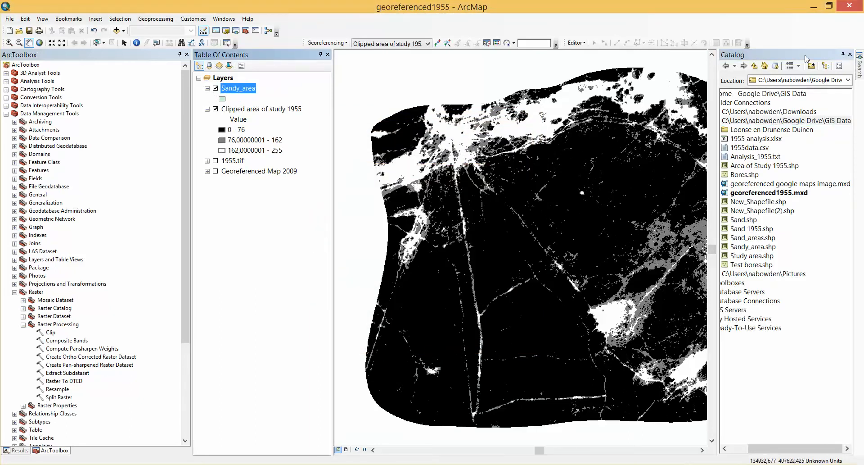
click(850, 55)
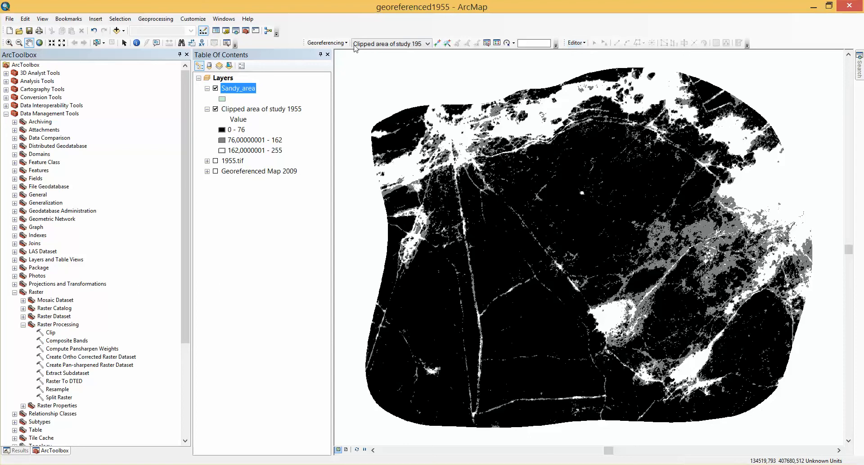
Start an editing session on the Sandy_area layer.
click(194, 20)
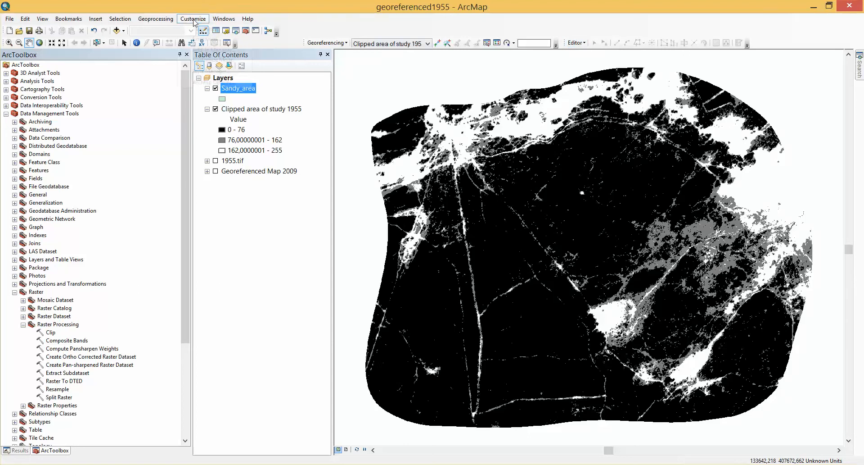
mouse_move(212, 29)
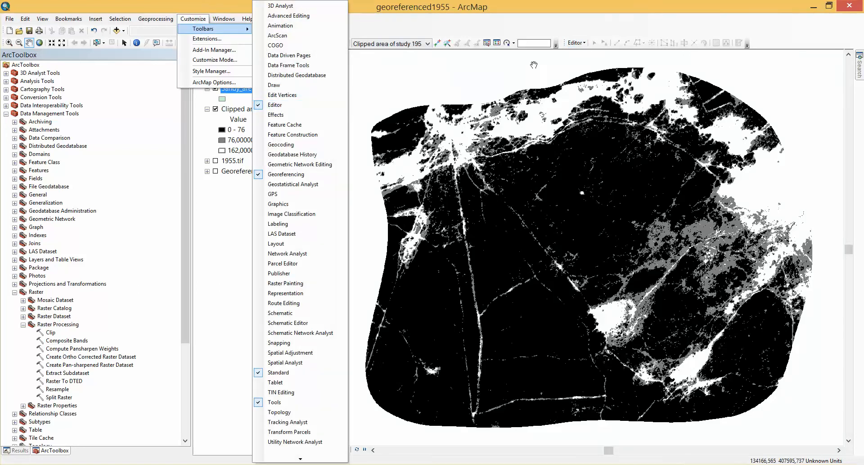
click(602, 20)
click(584, 42)
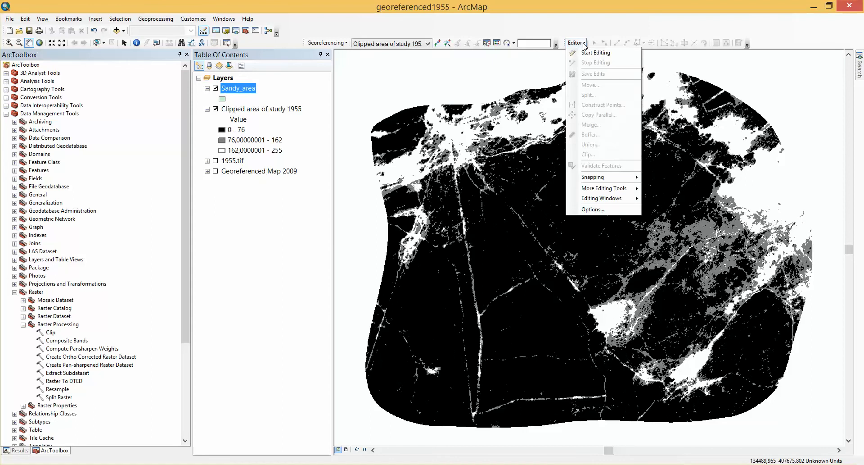
click(585, 54)
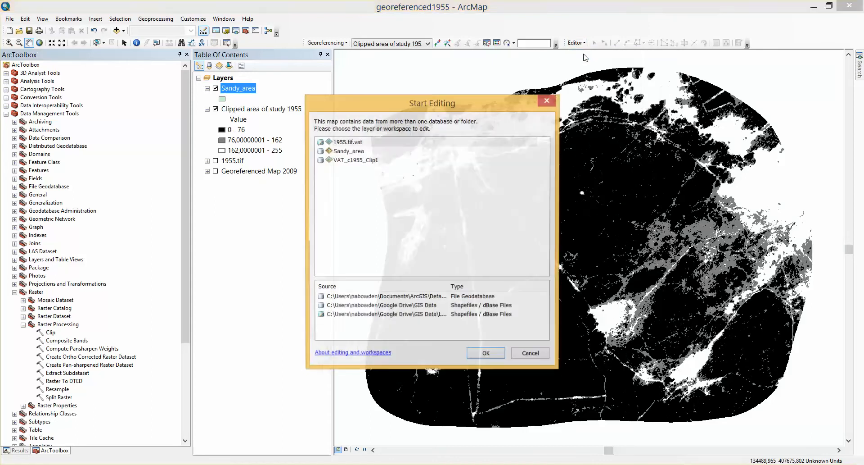
click(358, 152)
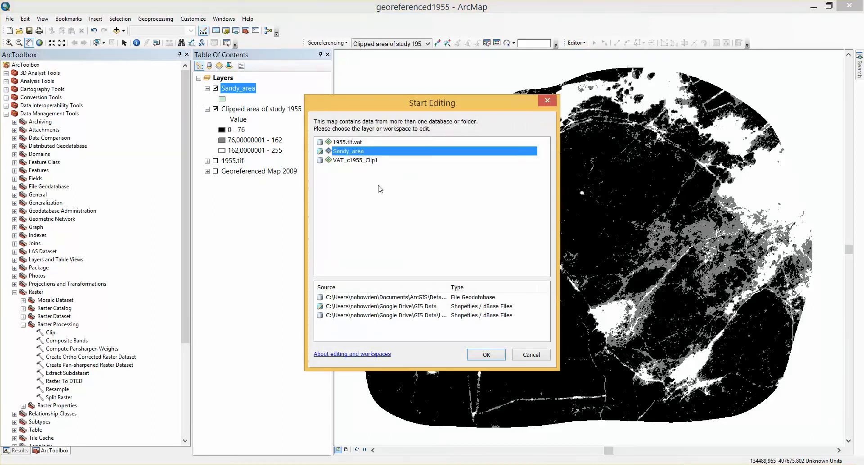
click(485, 355)
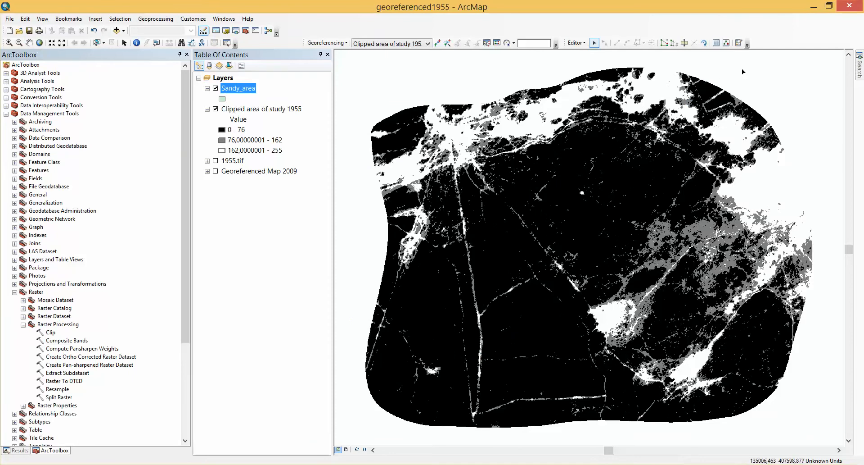
Using the Sandy_area template and the Polygon tool, digitize a five-vertex polygon over the white sand strip on the study area's western edge.
click(739, 43)
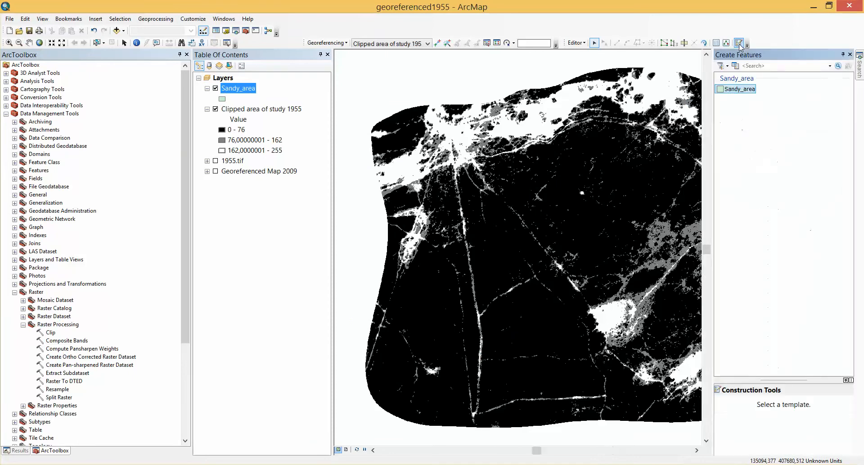
click(738, 89)
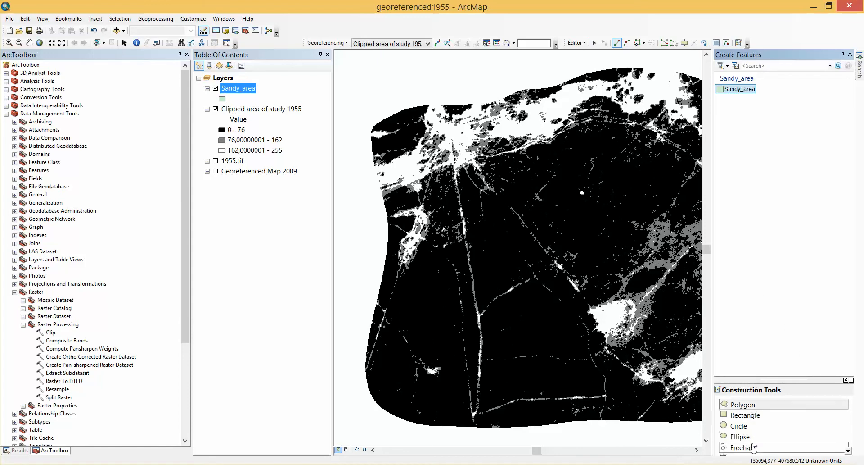
click(756, 408)
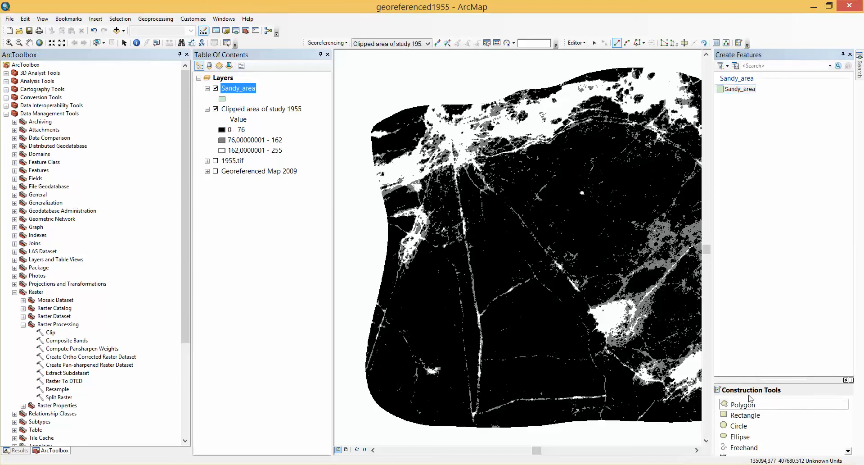
click(374, 165)
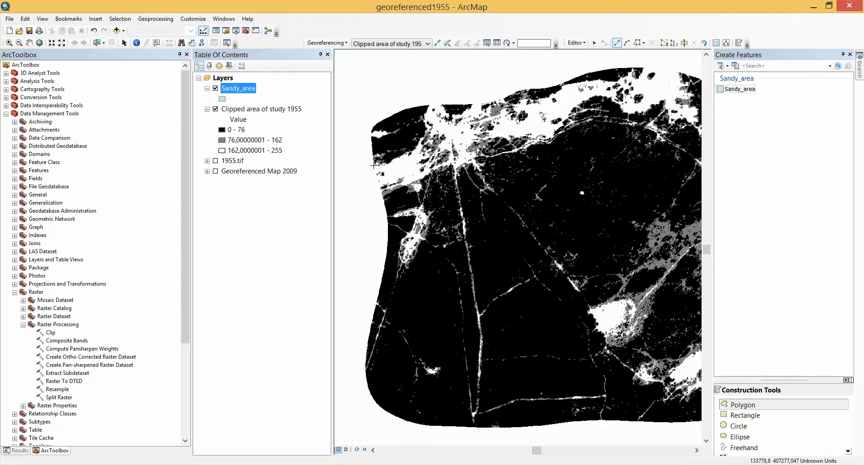
click(383, 194)
click(435, 169)
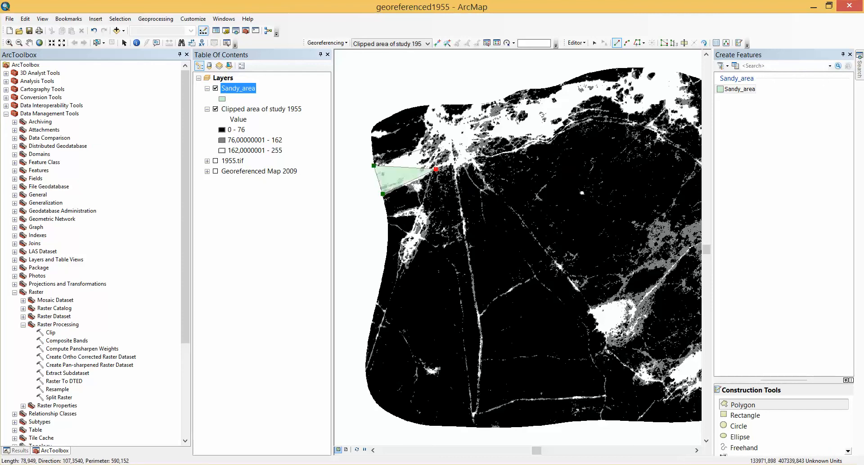
click(423, 138)
double_click(411, 152)
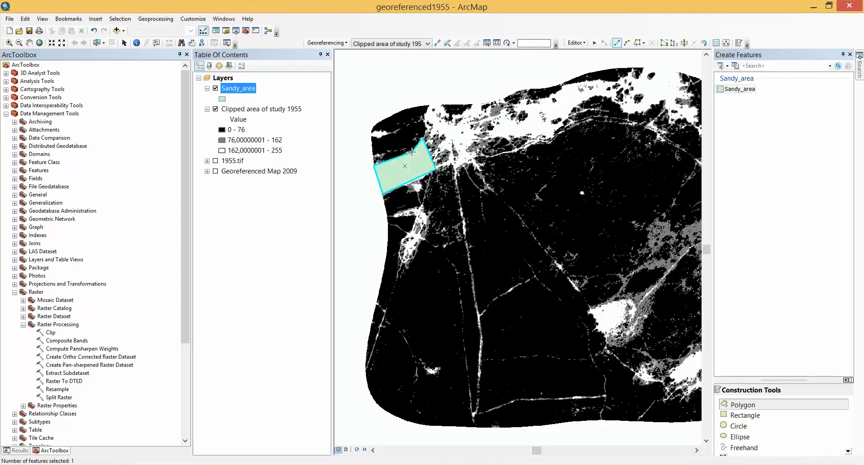
Digitize a small four-vertex Sandy_area polygon over the tiny white patch at the study area's northwestern edge.
click(387, 134)
click(380, 138)
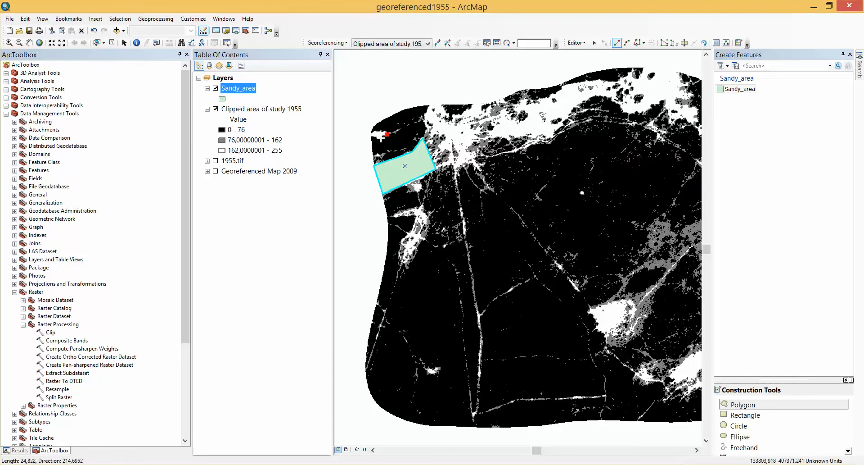
click(372, 134)
double_click(376, 130)
Digitize a Y-shaped Sandy_area polygon over the large white patch in the northwest, where the white tracks converge.
click(423, 117)
click(453, 166)
click(474, 160)
click(469, 143)
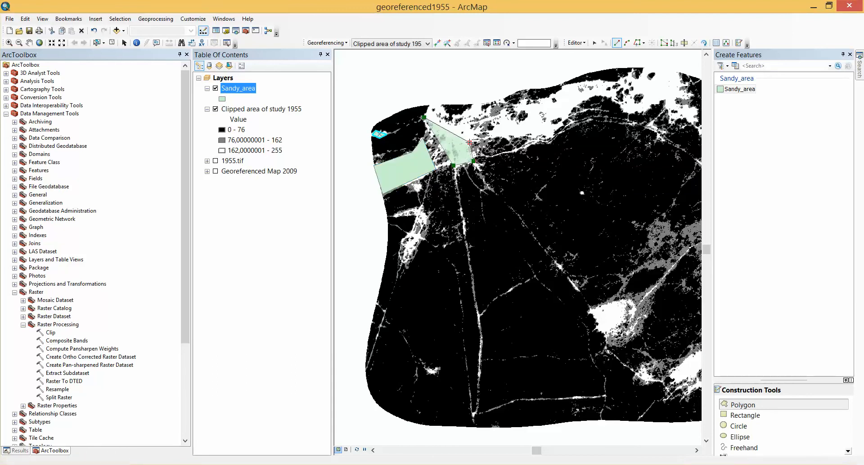
click(489, 104)
click(472, 106)
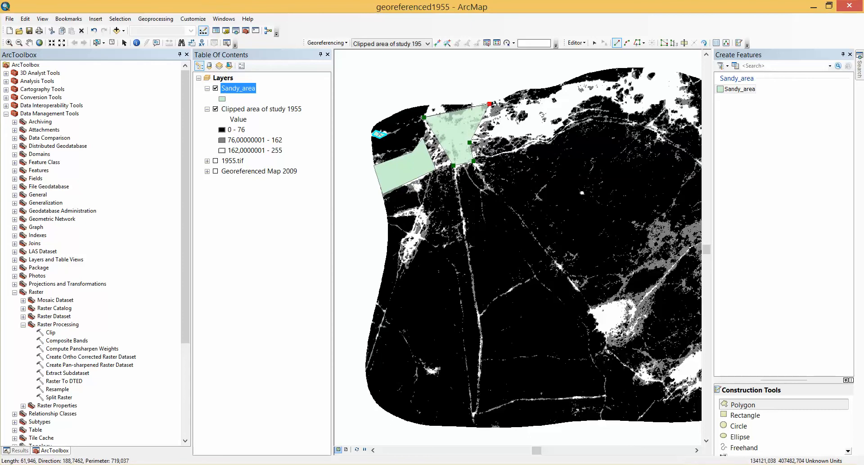
click(450, 117)
click(443, 104)
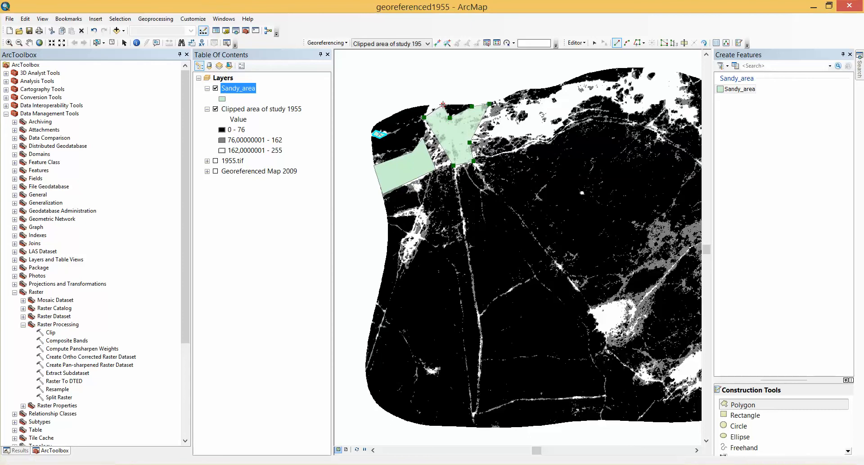
double_click(428, 106)
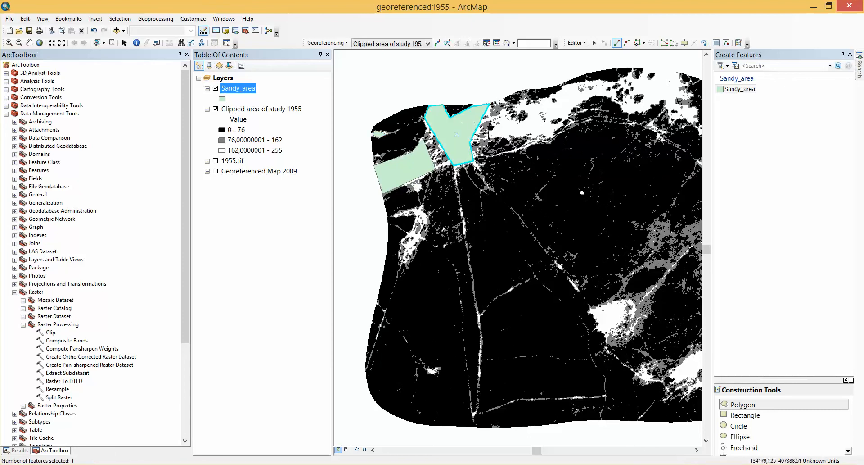
Digitize a long Sandy_area polygon over the white band along the northern edge, running east from the Y-shaped polygon.
click(564, 85)
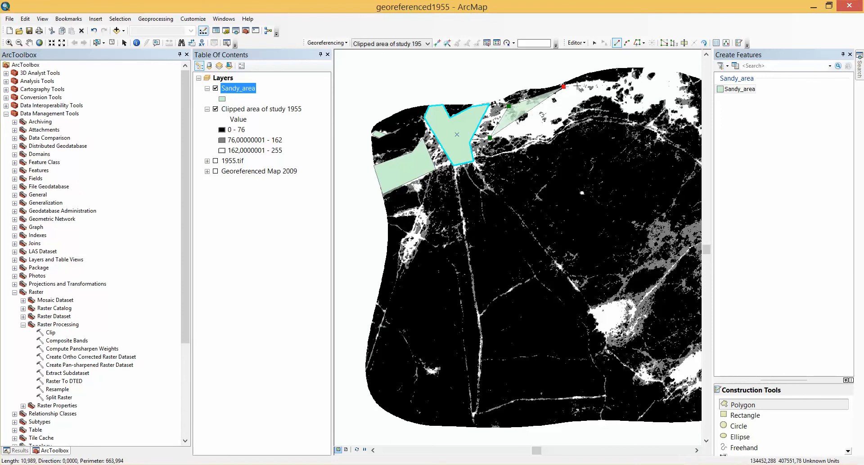
click(602, 81)
click(615, 81)
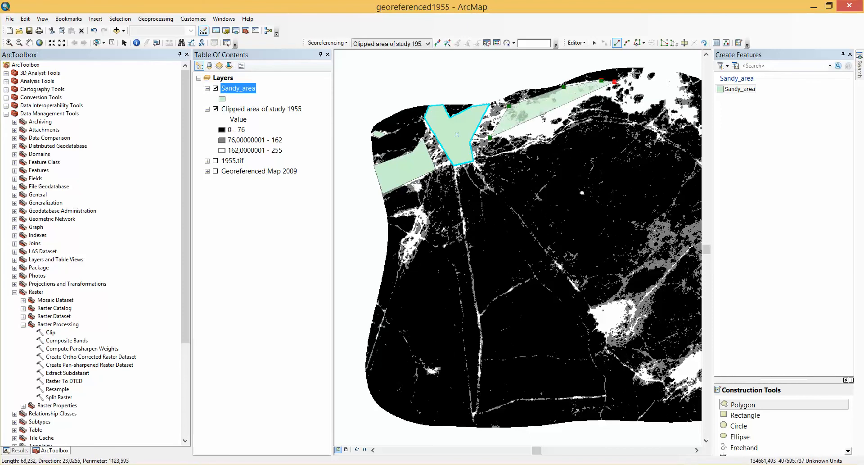
click(637, 70)
click(679, 72)
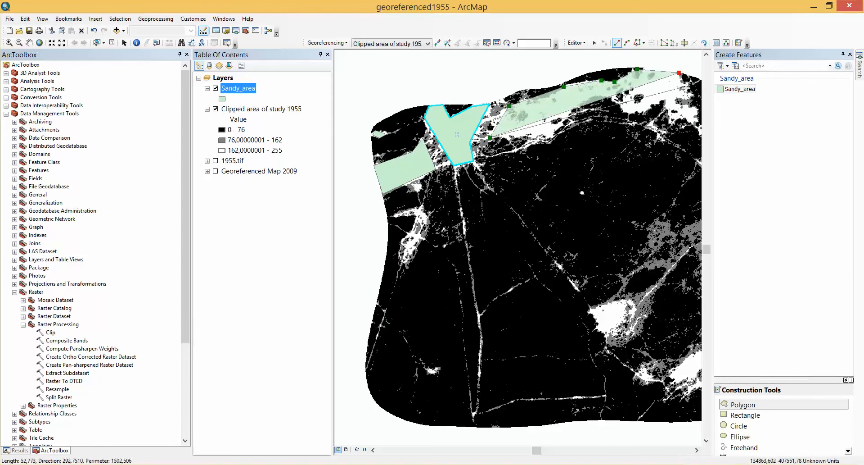
click(699, 120)
click(671, 120)
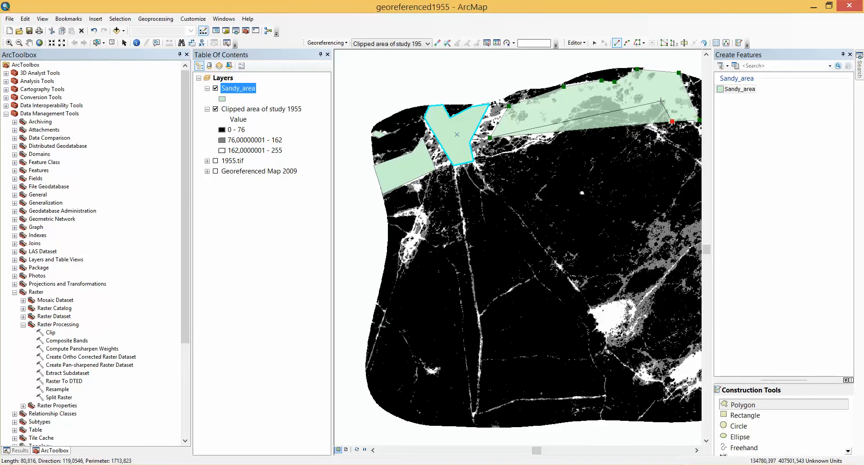
click(664, 100)
click(633, 112)
click(610, 98)
click(595, 95)
click(572, 108)
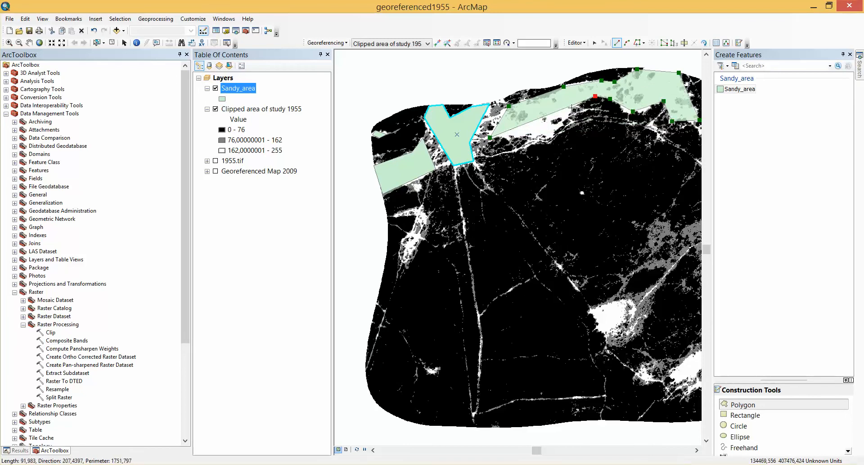
double_click(549, 140)
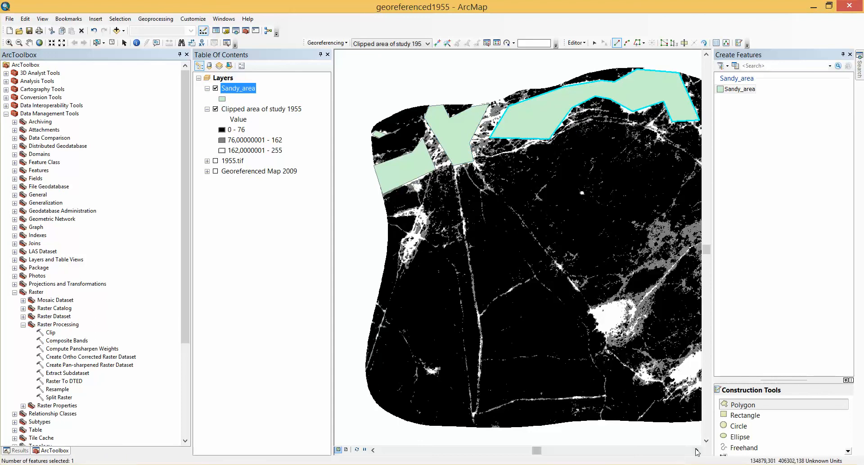
Zoom the map to the full extent of the Clipped area of study 1955 layer.
ctrl+click(243, 109)
right_click(243, 109)
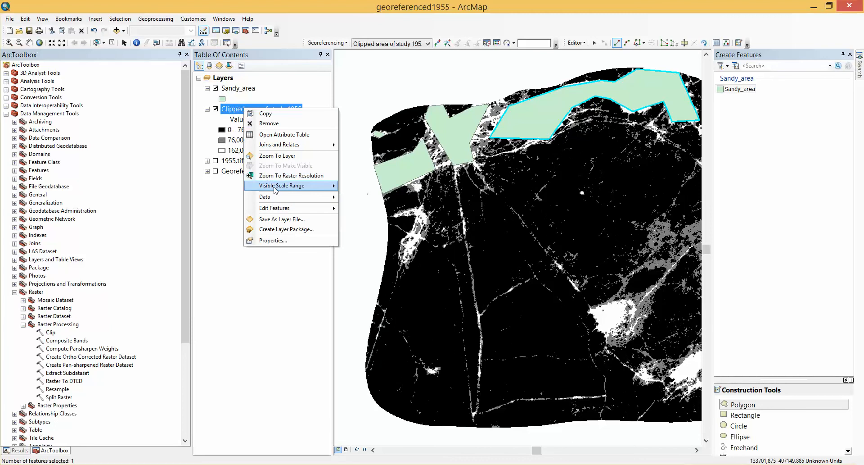
click(283, 156)
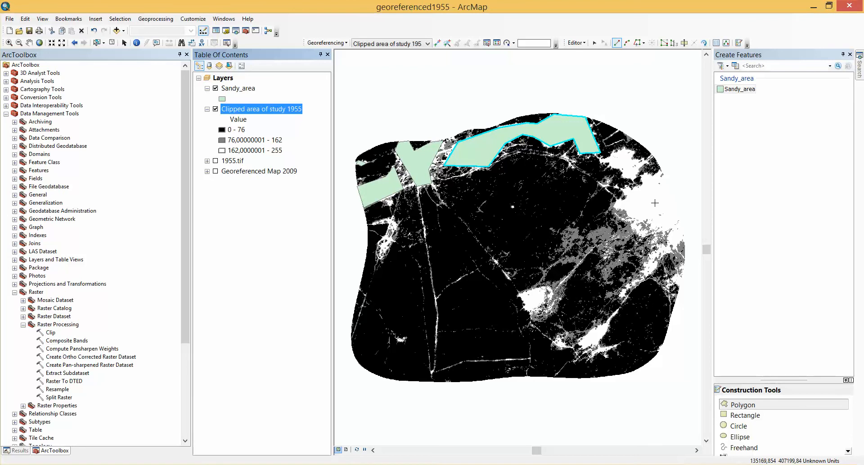
Save the digitized Sandy_area polygons and stop editing.
click(577, 43)
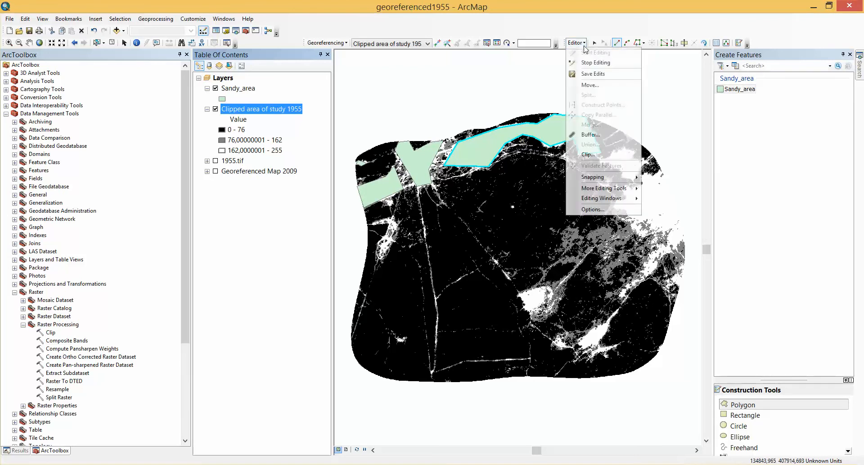
click(589, 74)
click(585, 42)
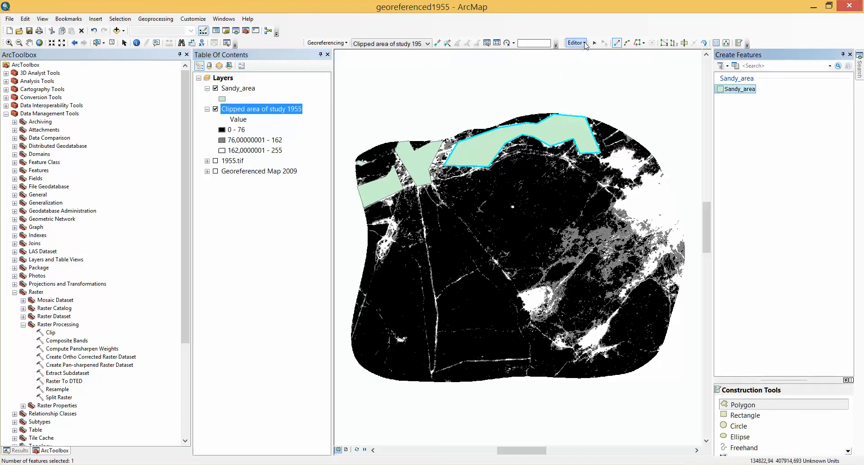
click(589, 62)
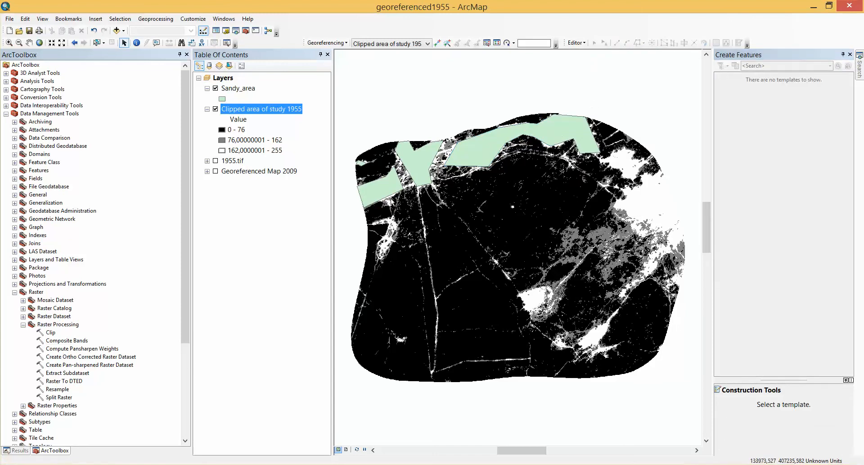
Open the Sandy_area attribute table and start an edit session on the Sandy_area layer.
right_click(235, 90)
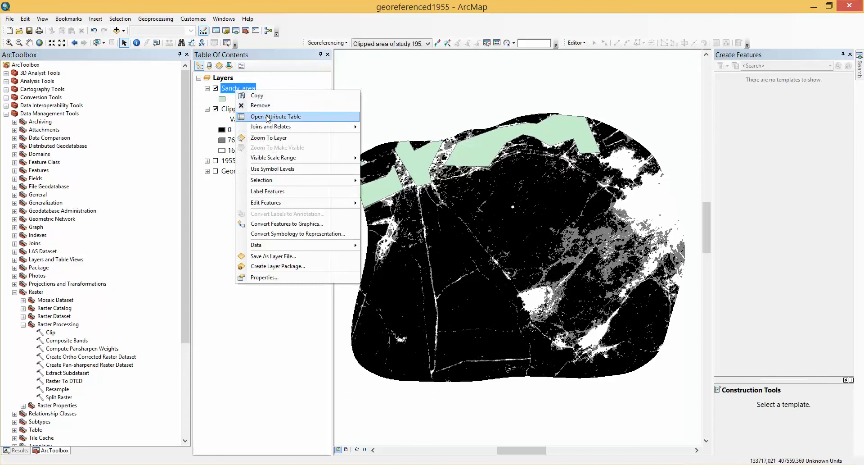
click(269, 117)
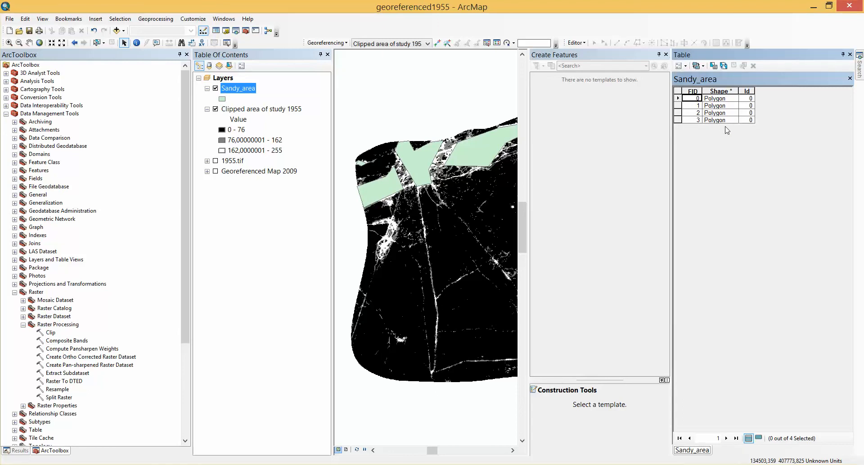
click(576, 42)
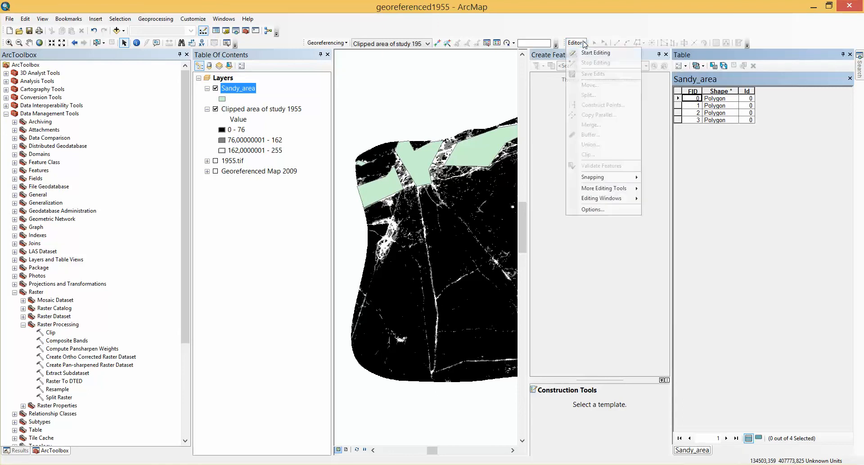
click(588, 53)
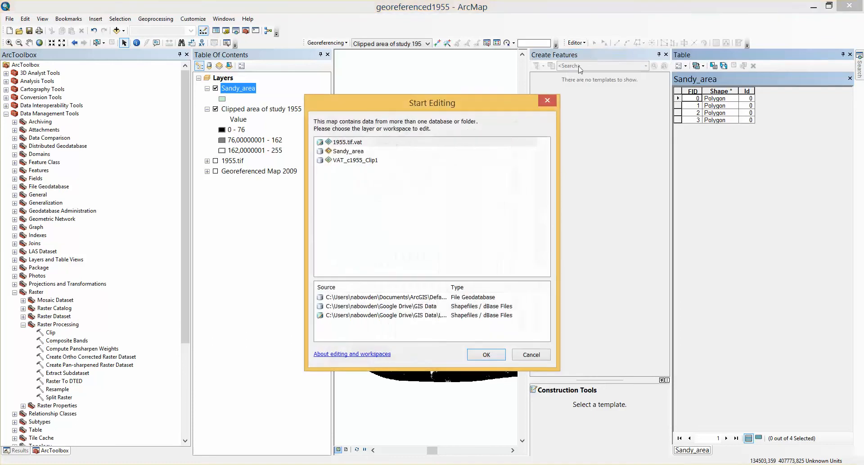
click(339, 153)
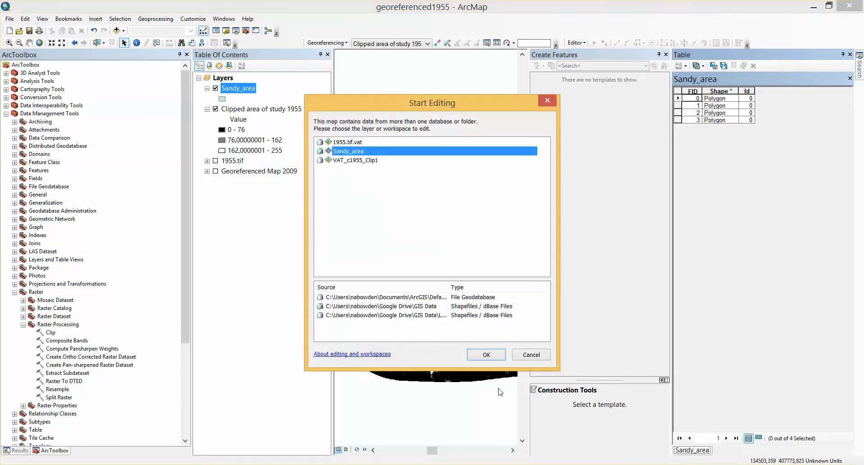
click(487, 355)
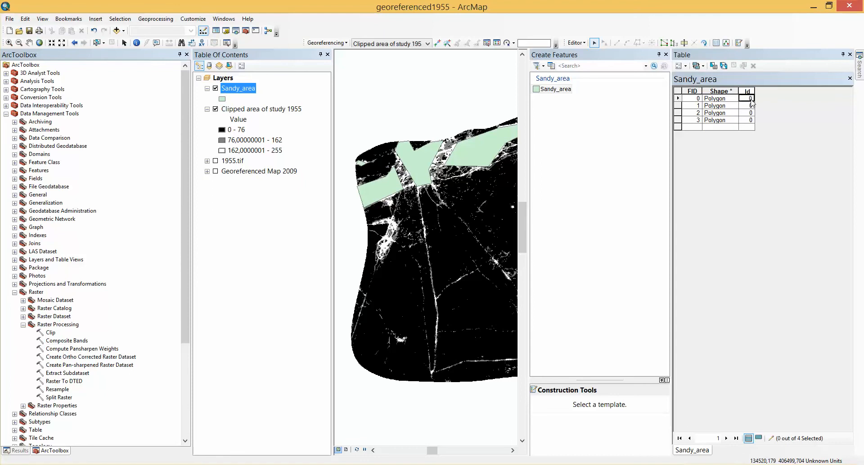
Number the four Sandy_area polygons 1, 2, 3 and 4 in the Id field, following the FID order.
click(752, 98)
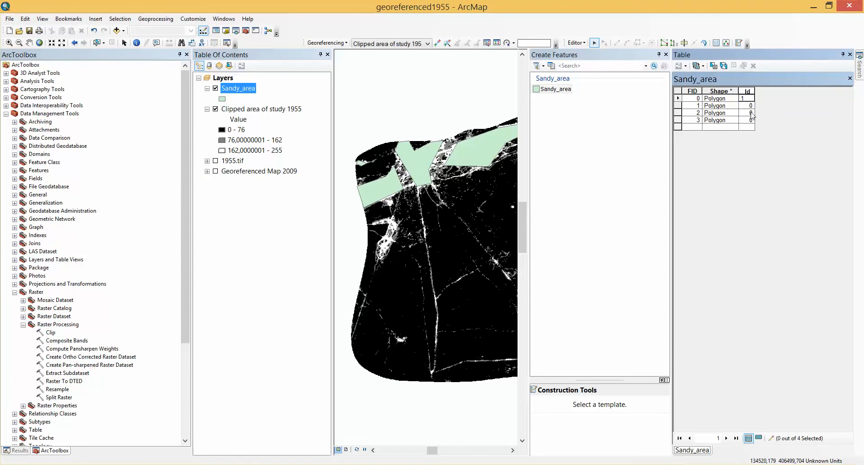
text(1)
click(752, 105)
text(2)
click(752, 113)
text(3)
click(751, 120)
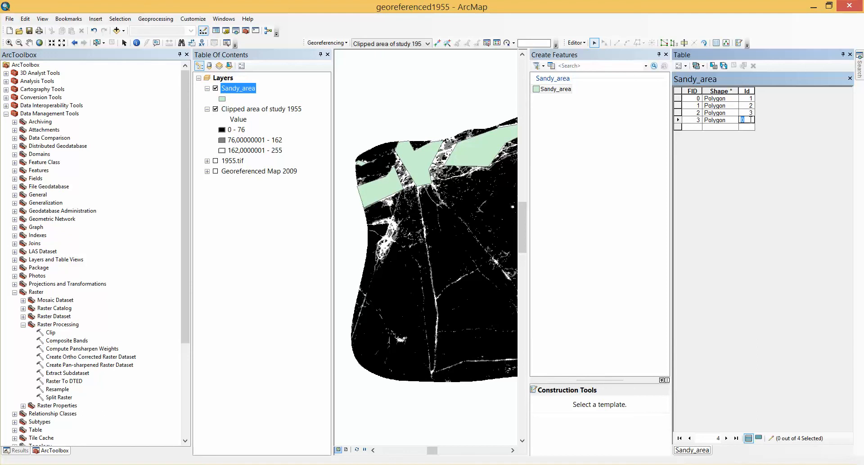
Save the Id edits and end the edit session, closing the feature template and attribute table windows.
click(577, 43)
click(584, 74)
click(577, 43)
click(595, 62)
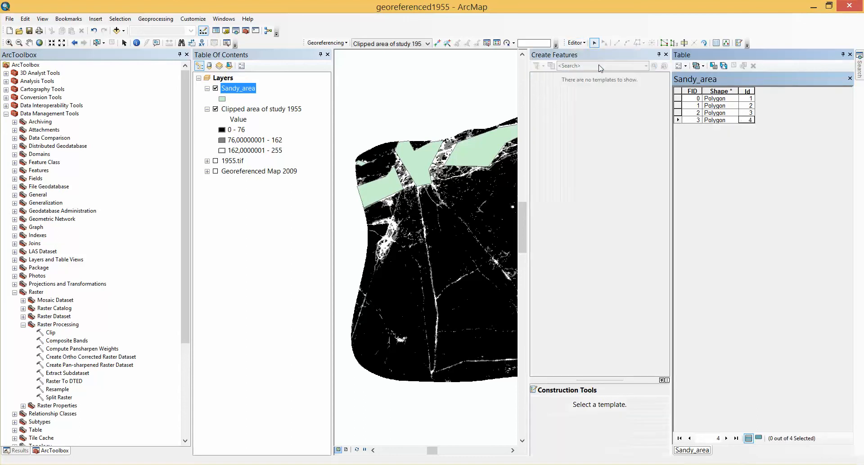
click(667, 54)
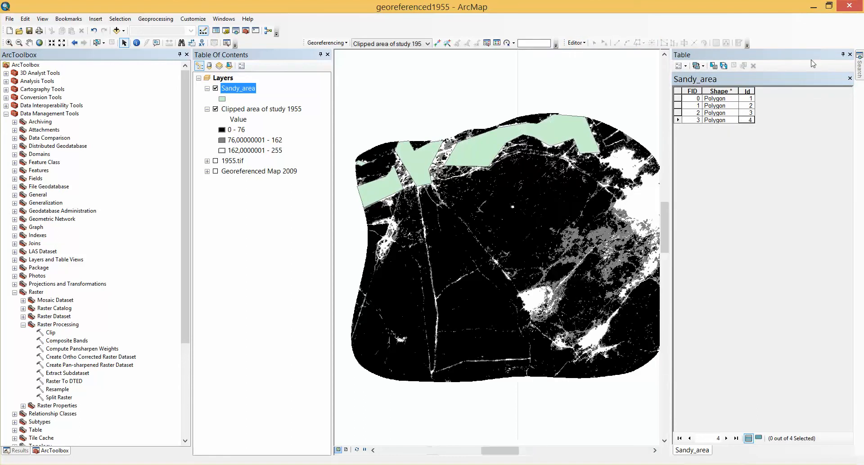
click(849, 54)
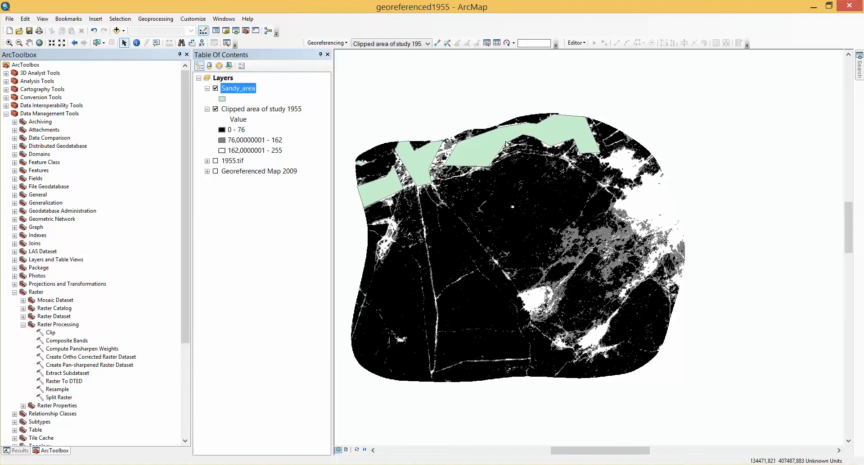
Label the Sandy_area polygons on the map.
right_click(237, 88)
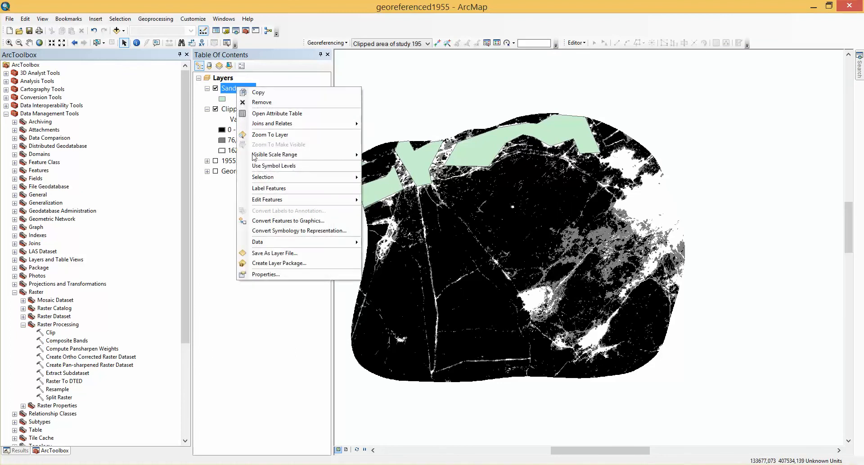
click(266, 189)
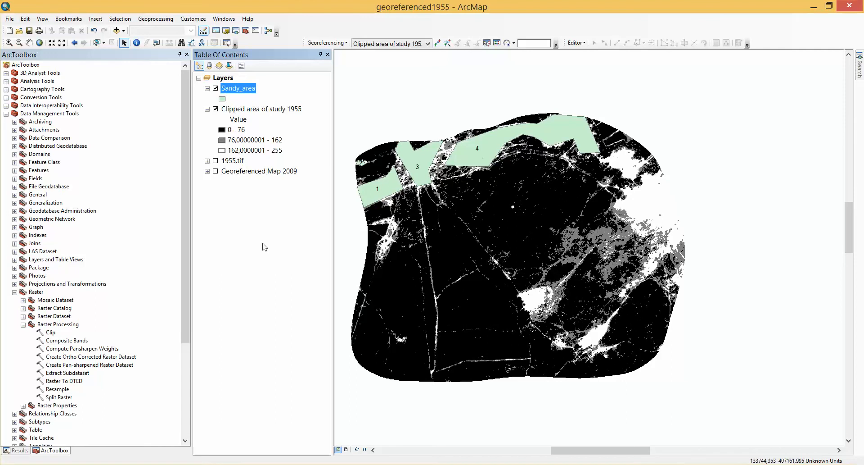
click(241, 209)
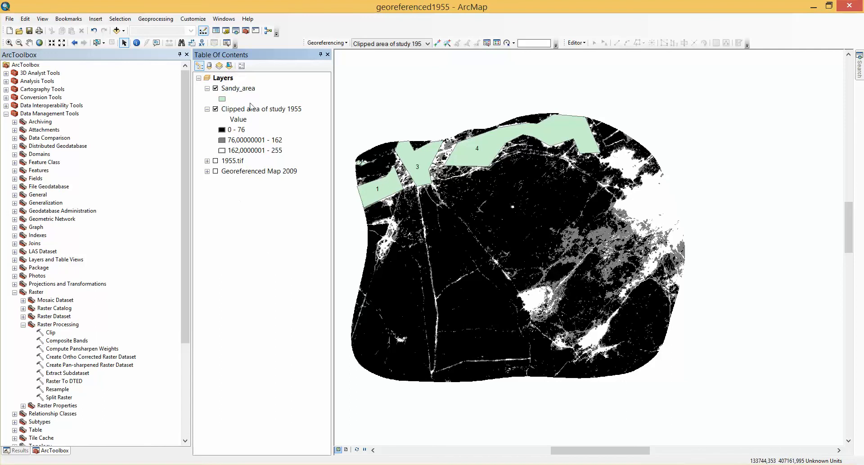
Create a point shapefile named Bore_samples in the GIS Data folder, accepting the unknown spatial reference.
click(226, 33)
right_click(750, 121)
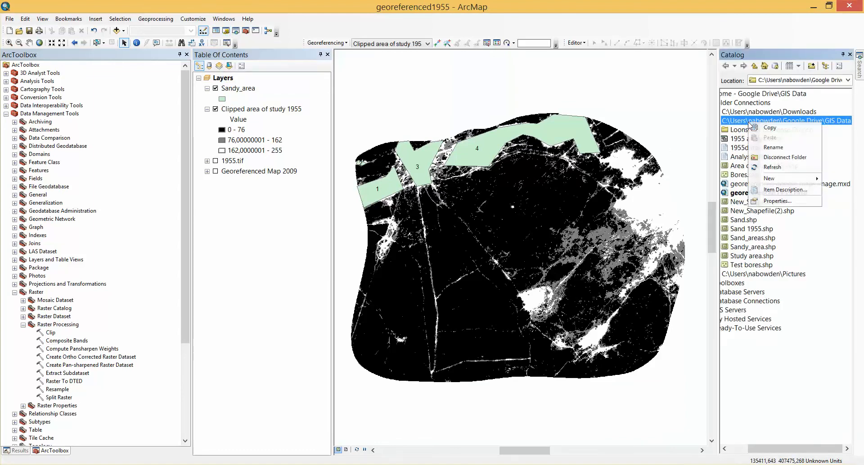
mouse_move(770, 178)
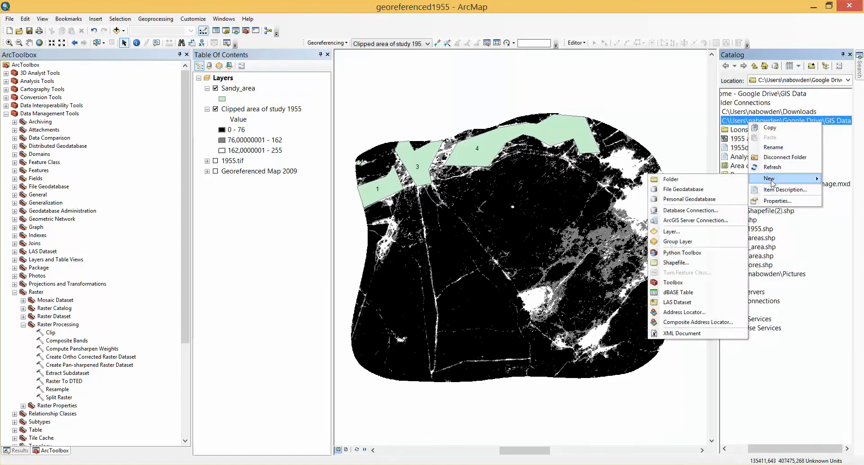
click(682, 262)
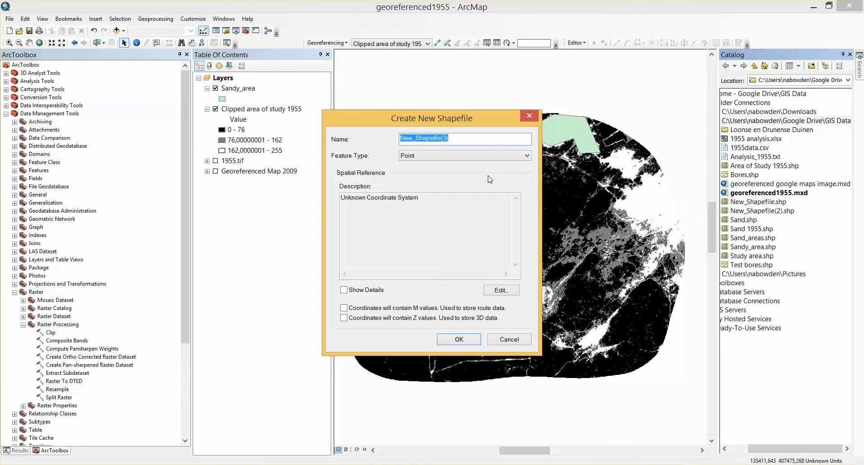
text(Bore_samples)
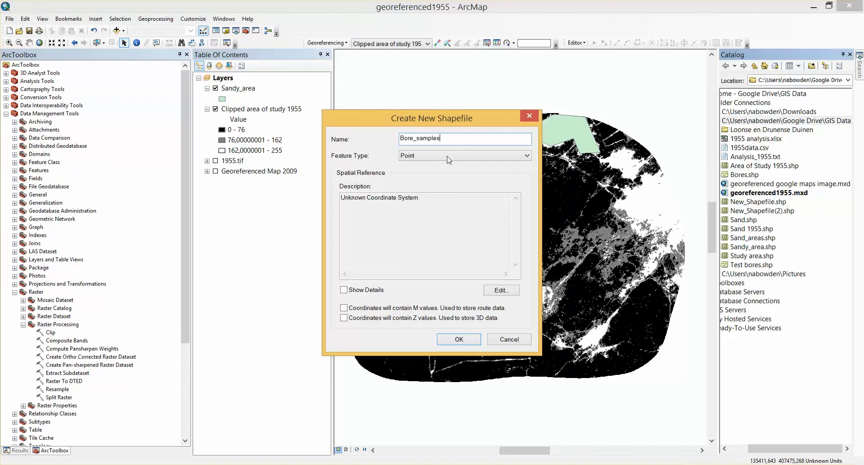
click(459, 340)
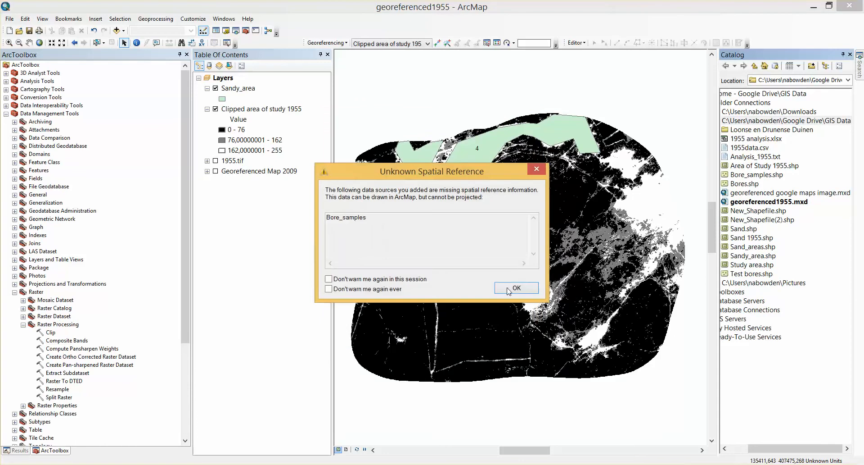
click(510, 288)
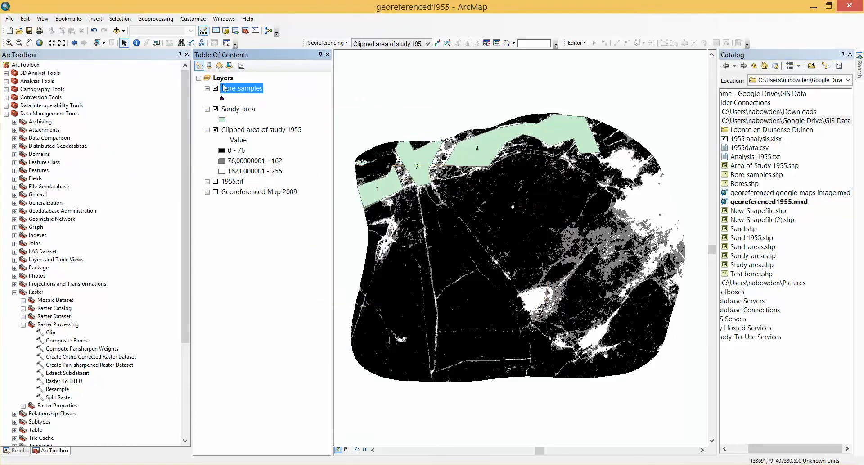
Start an edit session on Bore_samples and activate its template with the Point construction tool, closing the Catalog.
click(585, 42)
click(595, 53)
click(338, 155)
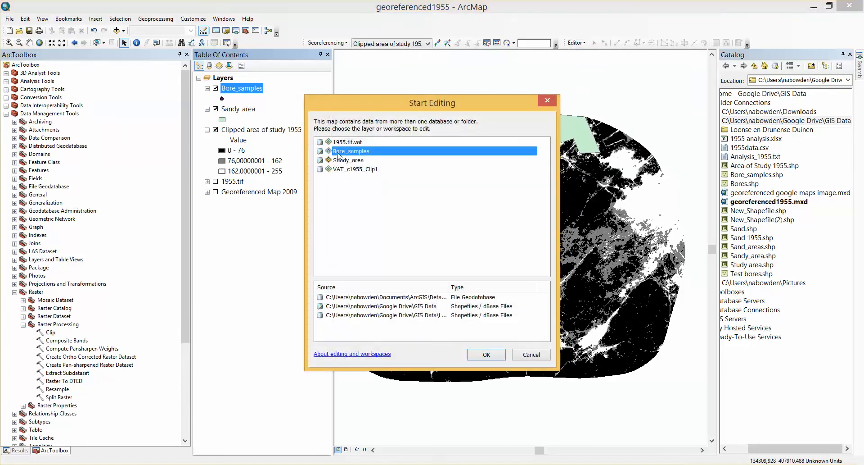
click(499, 355)
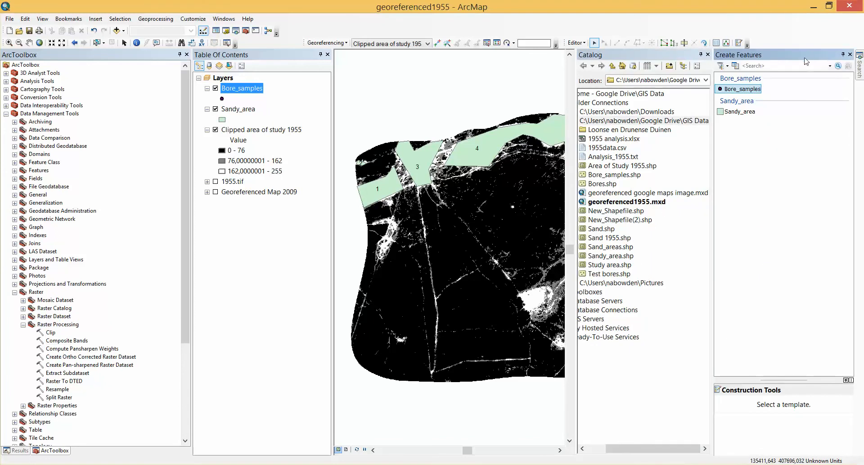
click(708, 55)
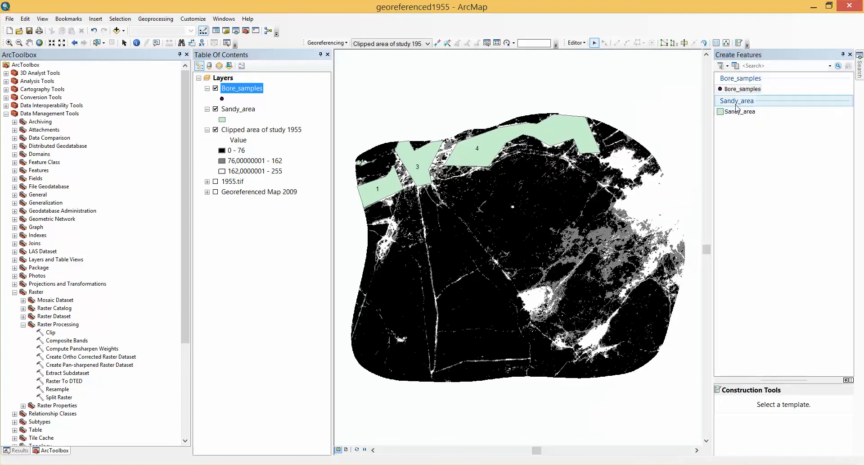
click(740, 89)
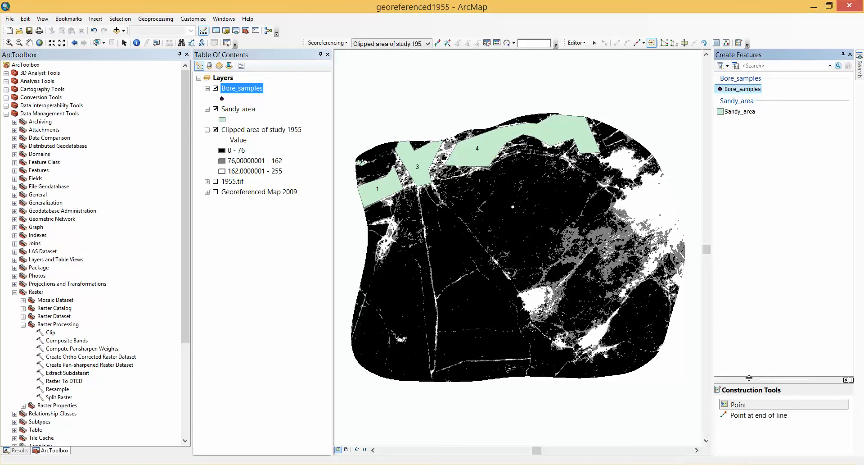
click(740, 404)
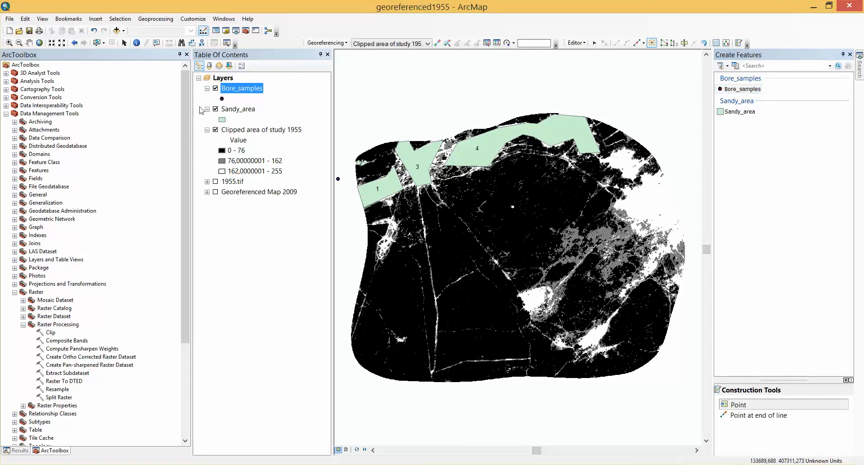
Hide Sandy_area and place six Bore_samples points, three on the white northern sand patches and three on the dark ground further south.
click(215, 109)
click(385, 187)
click(420, 161)
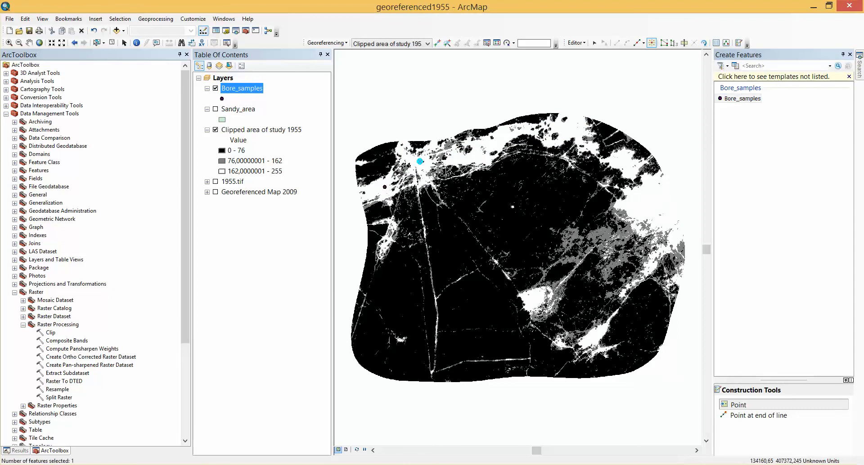
click(474, 161)
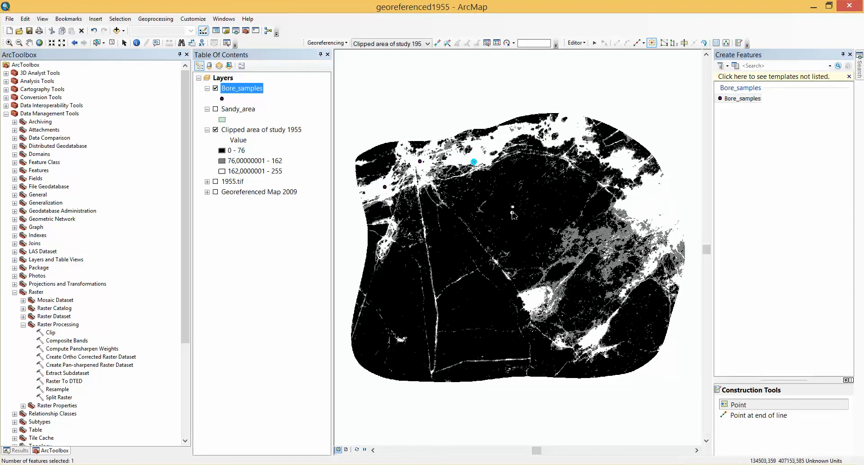
click(525, 204)
click(455, 265)
click(593, 213)
Save the Bore_samples points and stop editing.
click(583, 45)
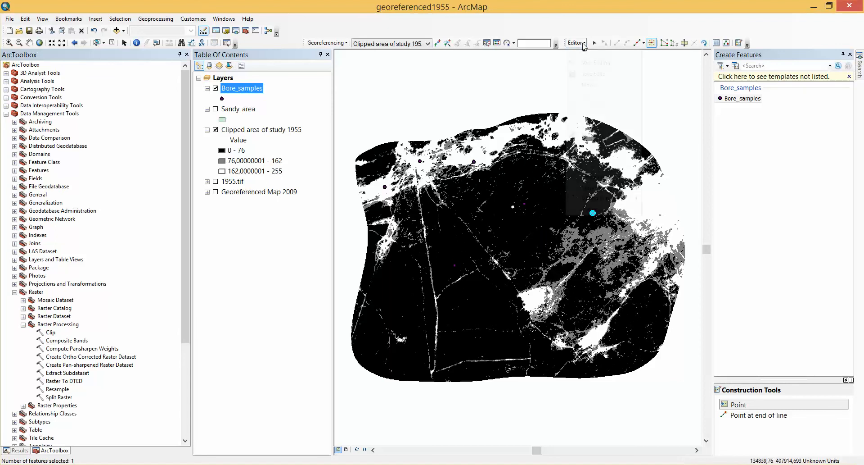
click(584, 77)
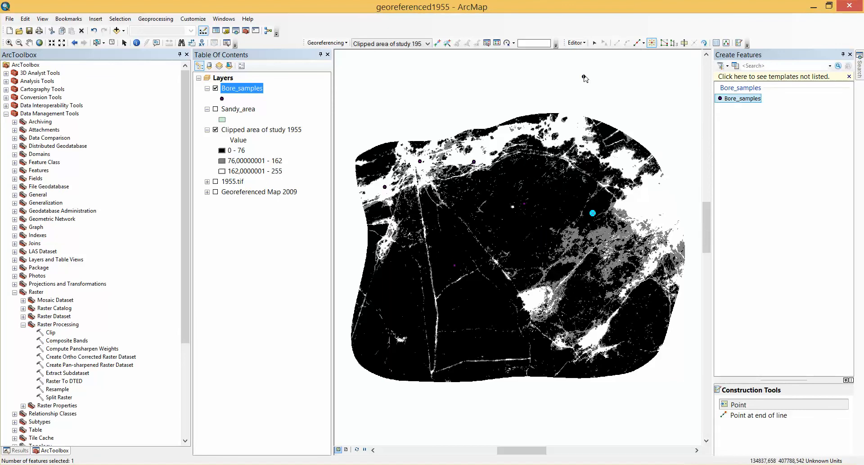
click(577, 43)
click(587, 64)
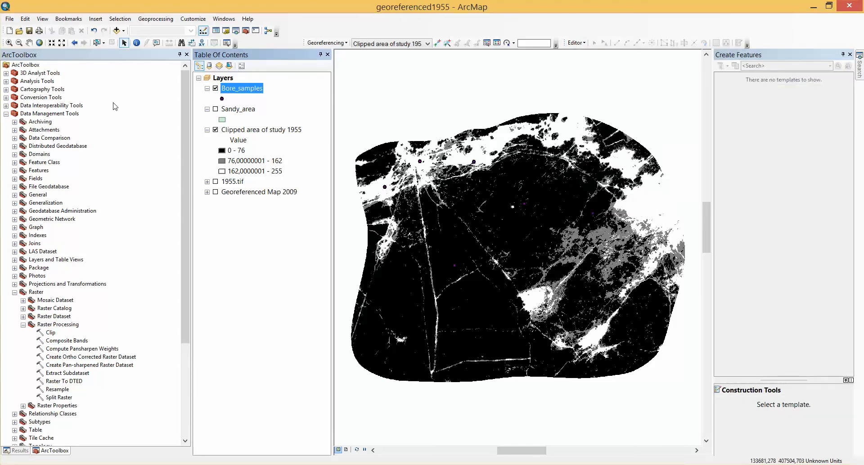
Show the Sandy_area layer again and hide the Clipped area of study 1955 raster.
click(216, 109)
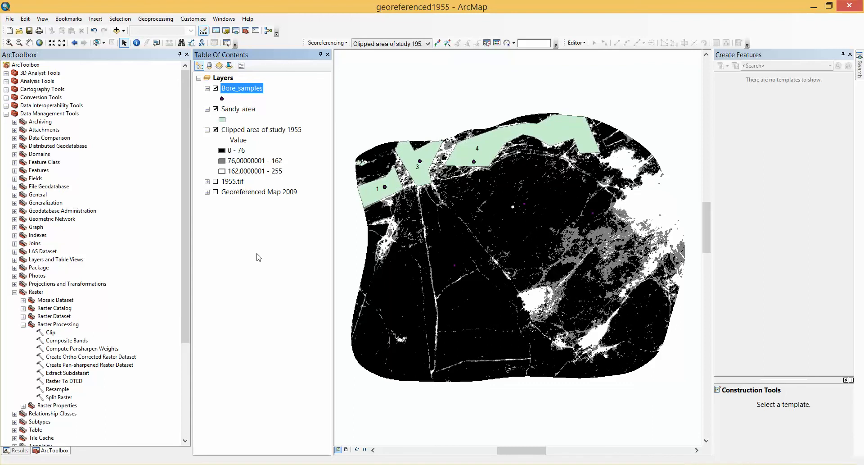
click(216, 130)
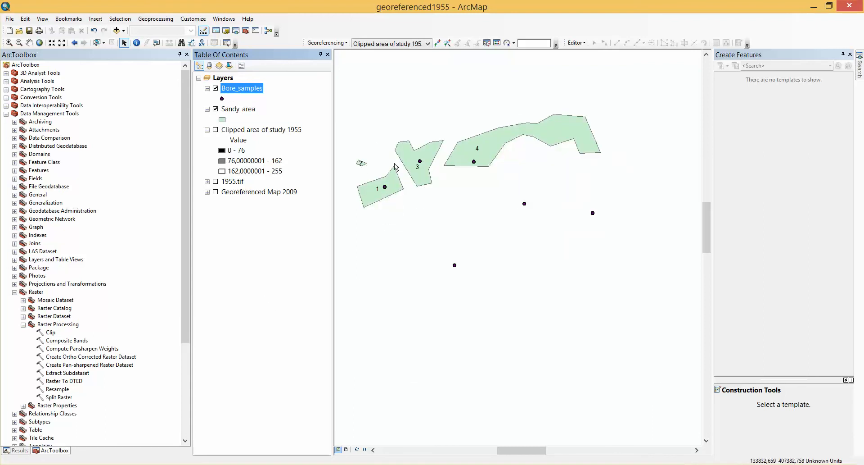